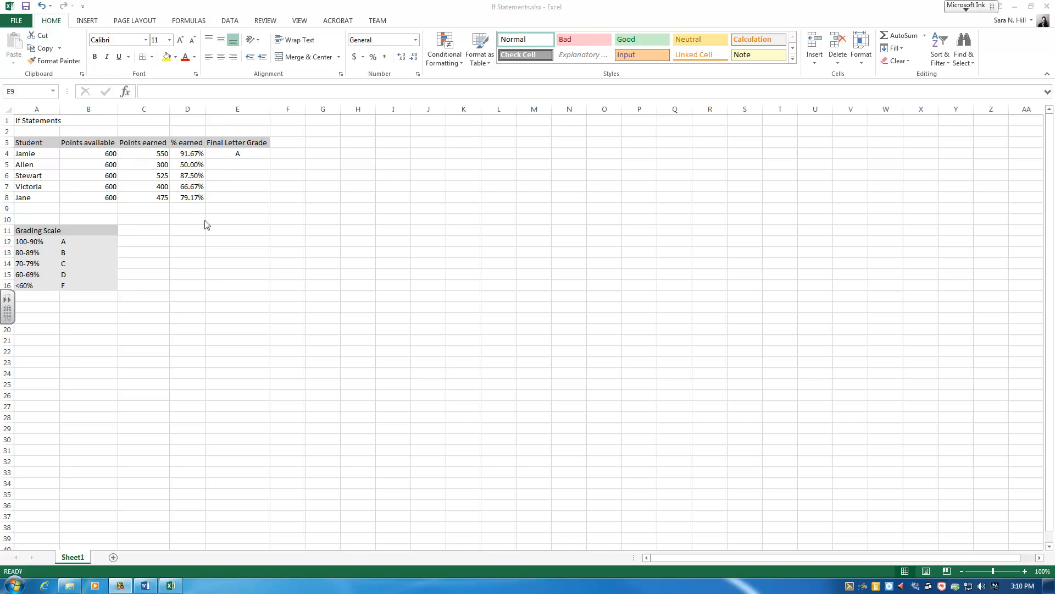
Clear the final letter grade in E4 and insert an IF function in that cell
click(230, 165)
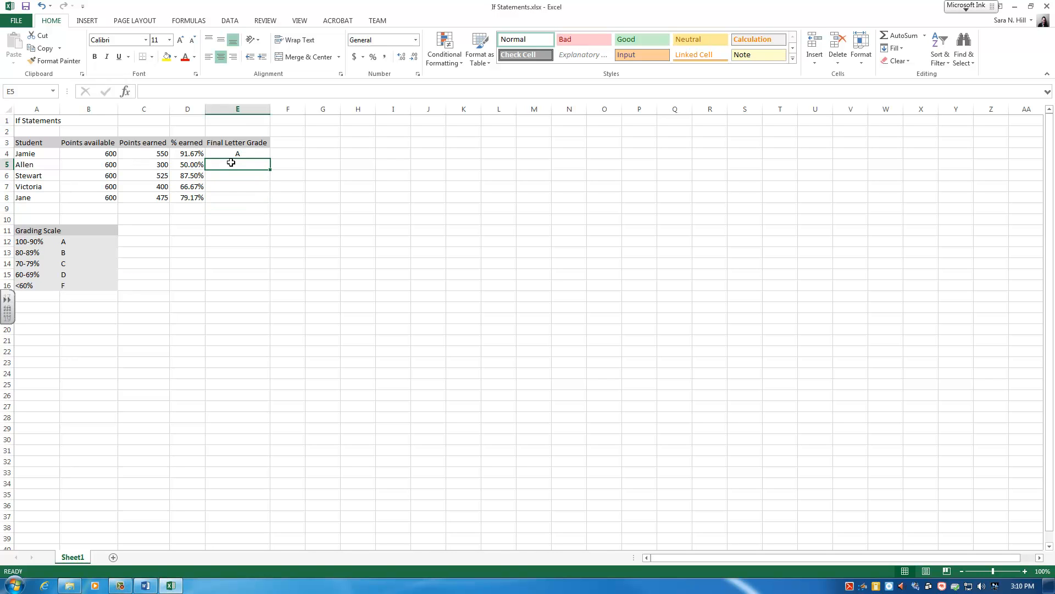
click(228, 154)
key(Delete)
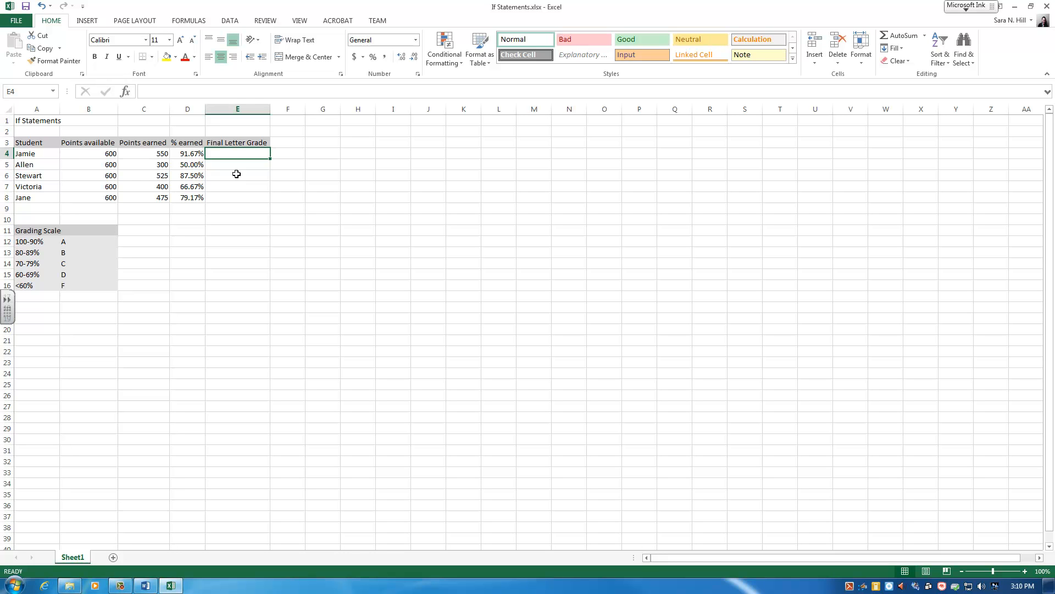
click(174, 21)
click(18, 50)
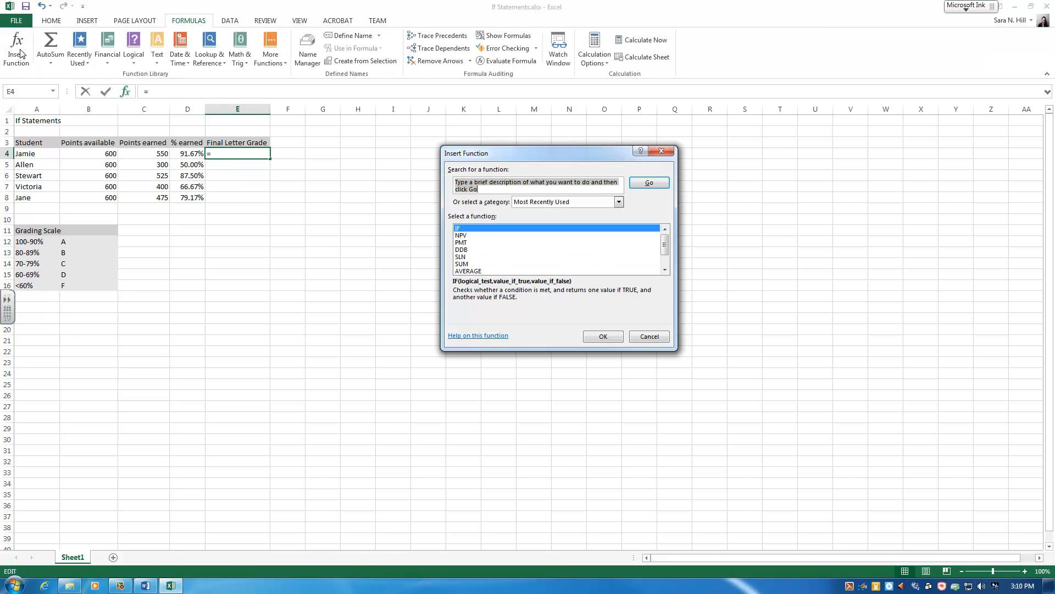
double_click(462, 228)
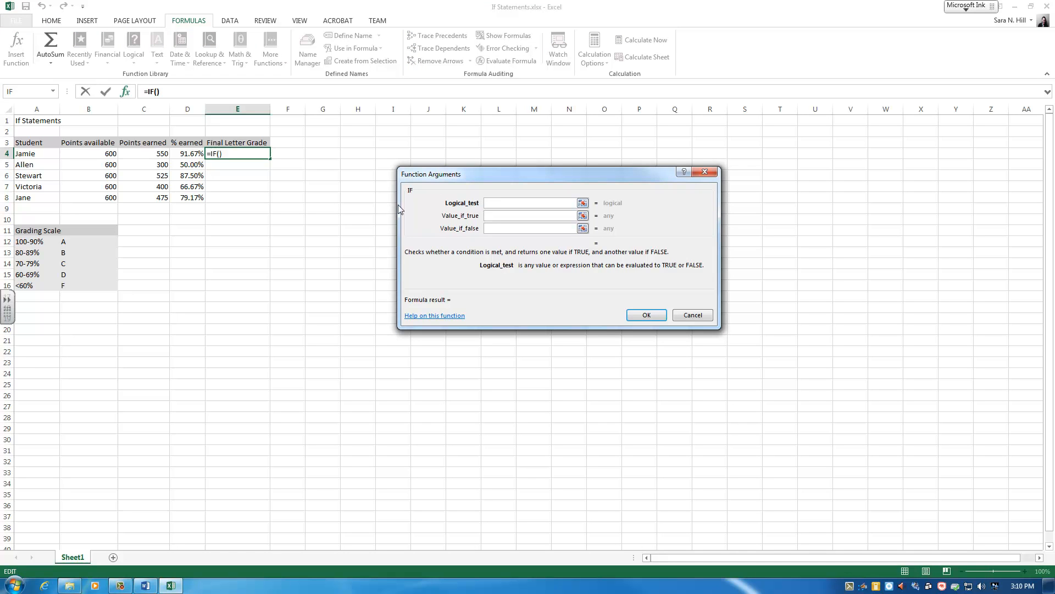
Set the IF arguments in E4 to test D4>90%, returning "A" if true and "F" if false
click(189, 153)
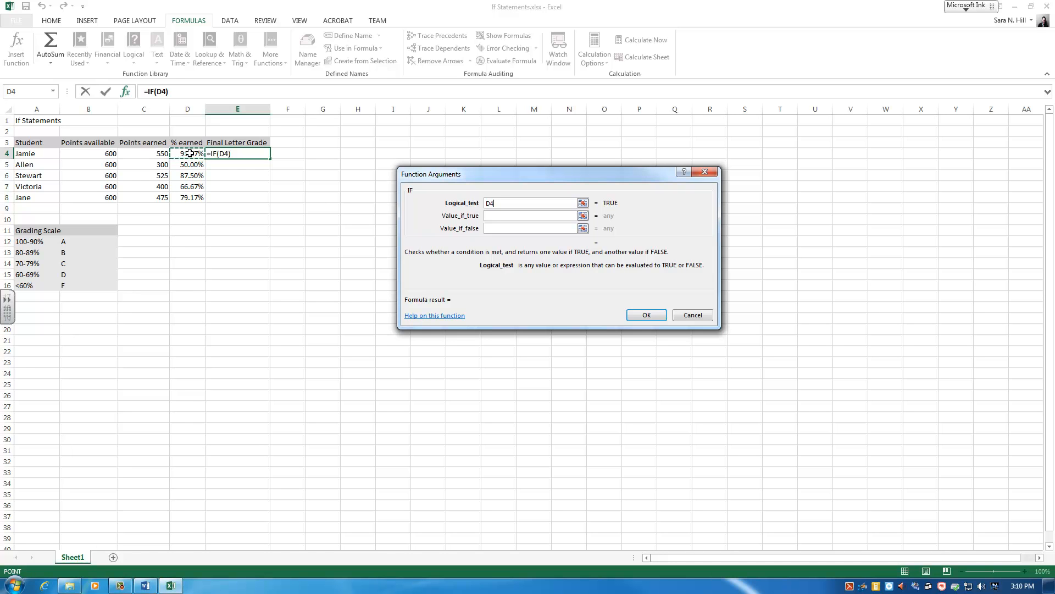
text(>90%)
click(515, 214)
text("A)
key(BackSpace)
key(BackSpace)
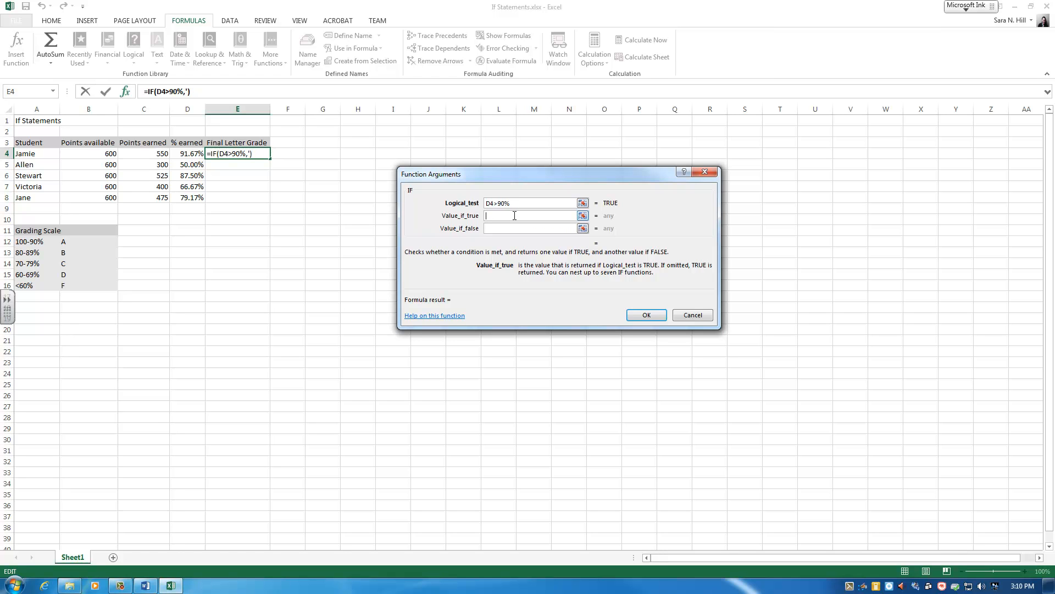
text("A")
click(491, 227)
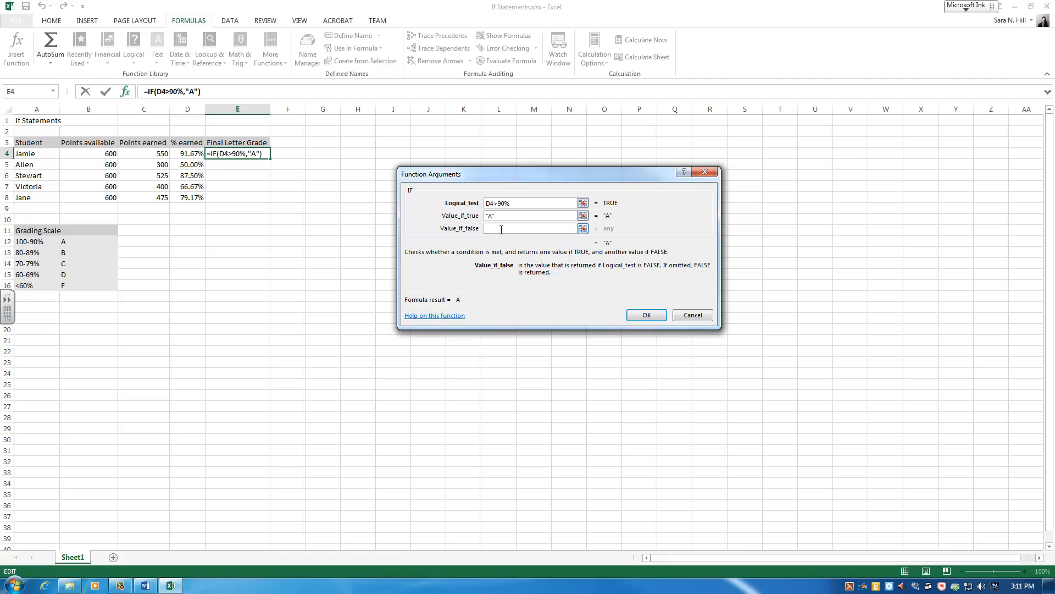
text("F")
key(Return)
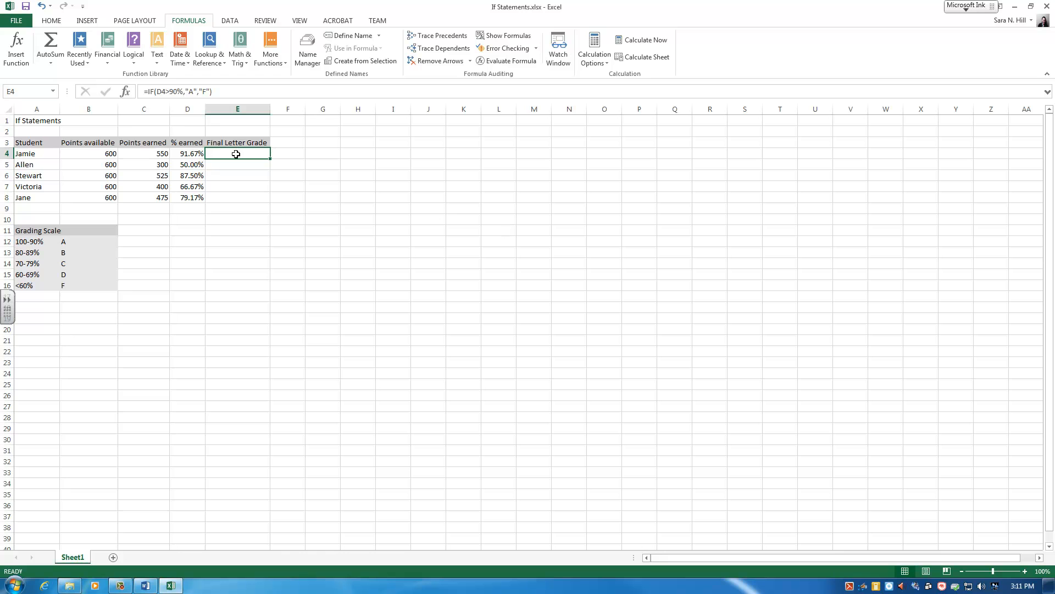
Fill the E4 formula down to E6, and clear the copied formulas from E5:E6 again
drag(269, 160, 269, 170)
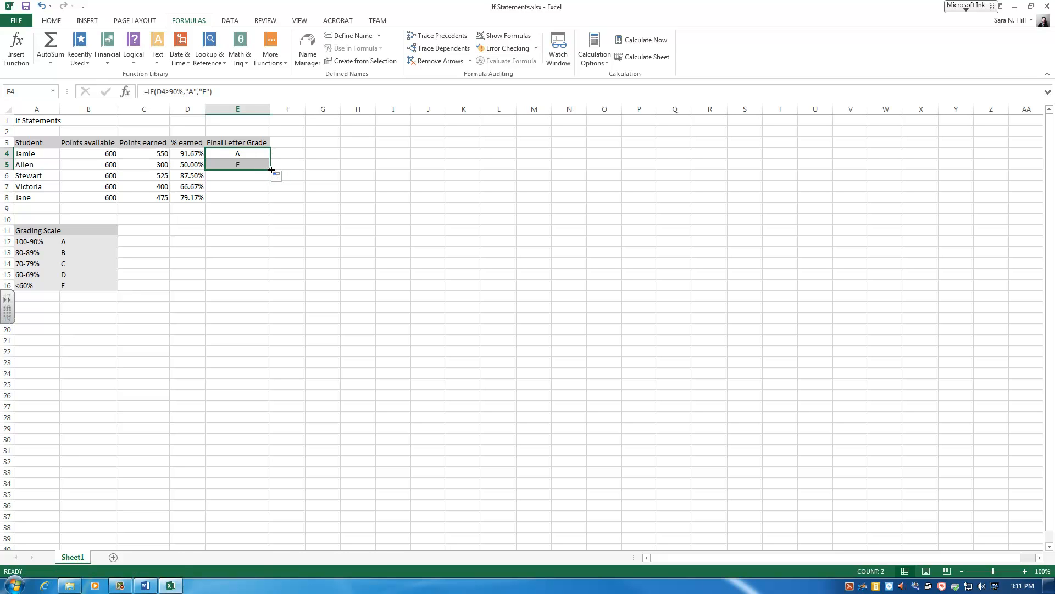
drag(271, 169, 271, 180)
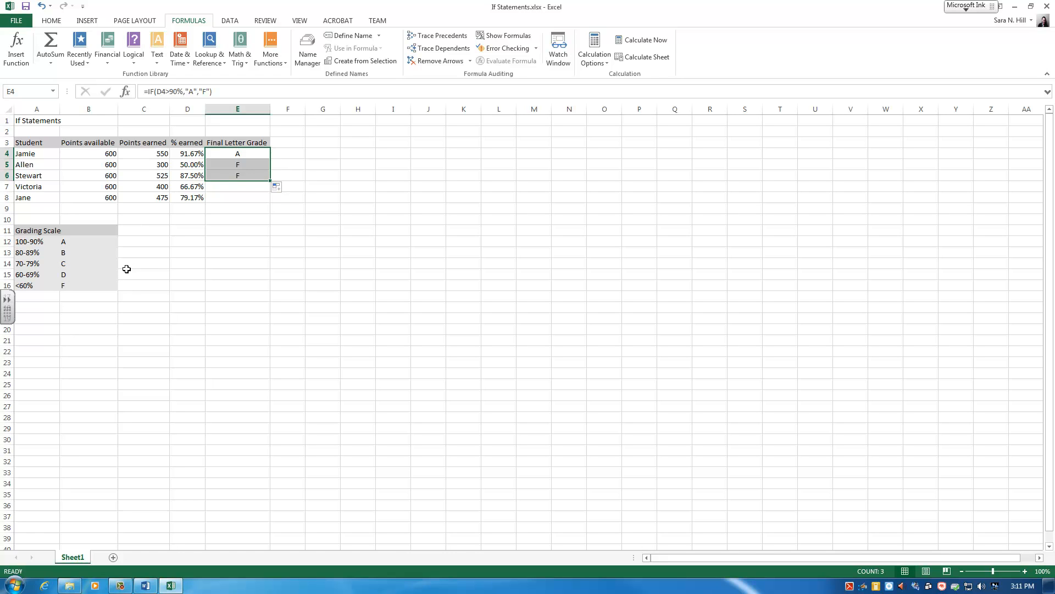
click(243, 163)
click(239, 173)
drag(239, 174, 236, 164)
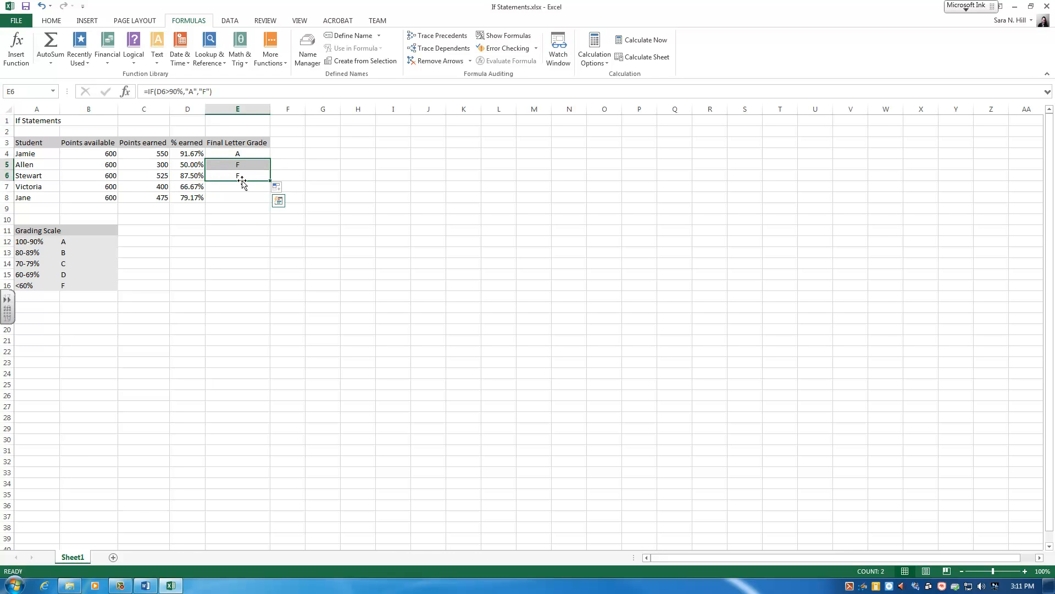
key(Delete)
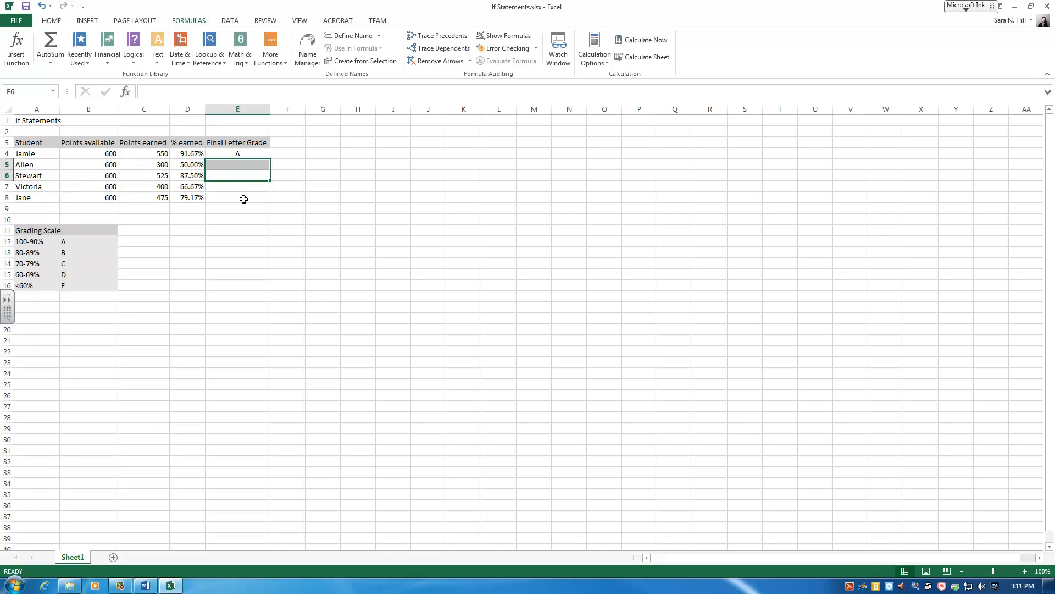
Edit the E4 formula, removing the "F" value-if-false argument and the closing parenthesis after the comma
click(238, 156)
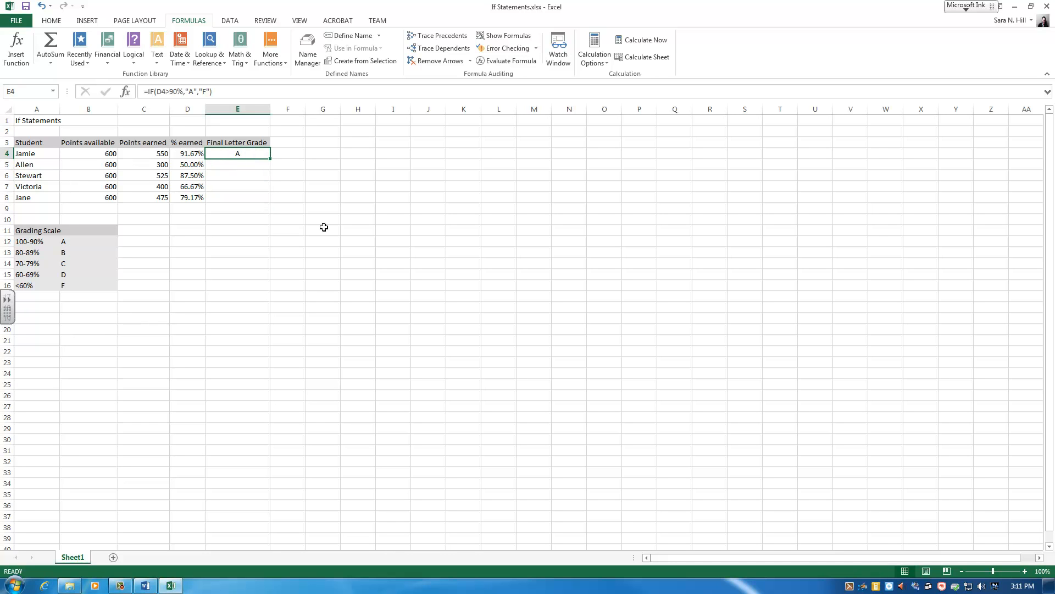
drag(214, 91, 166, 91)
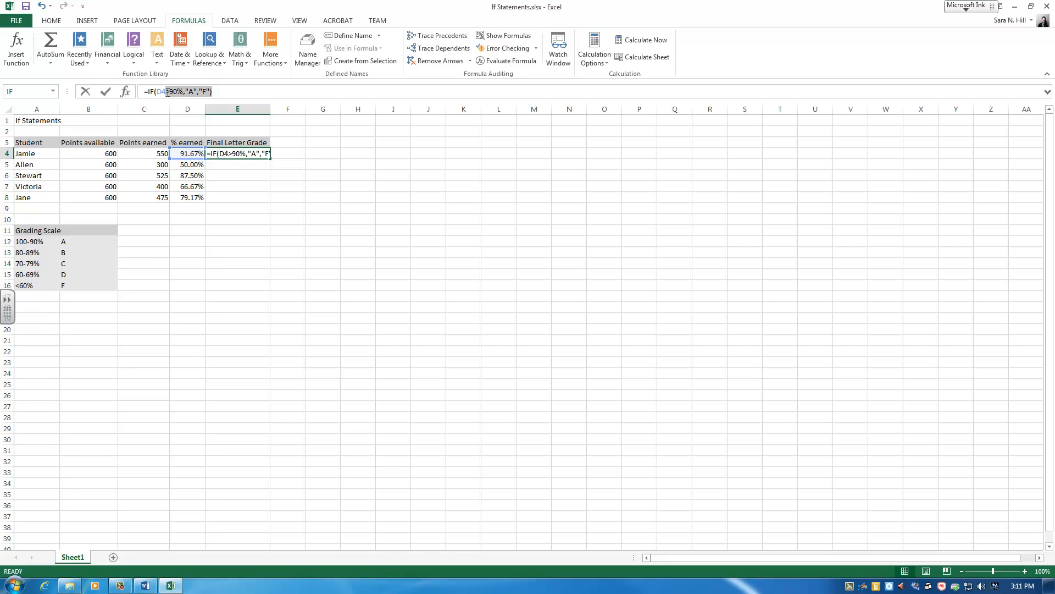
drag(168, 91, 181, 95)
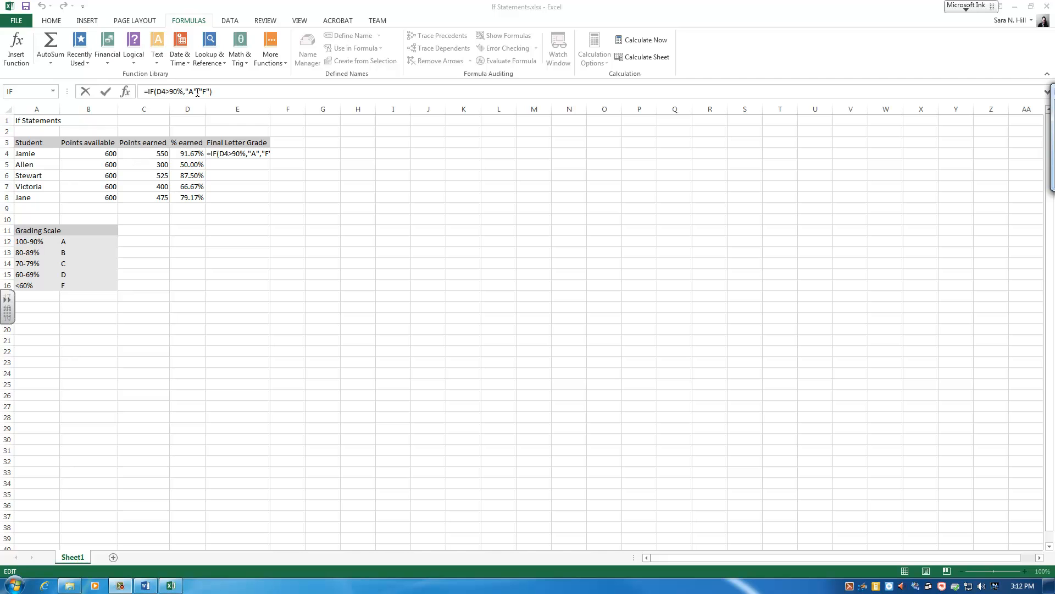
click(210, 93)
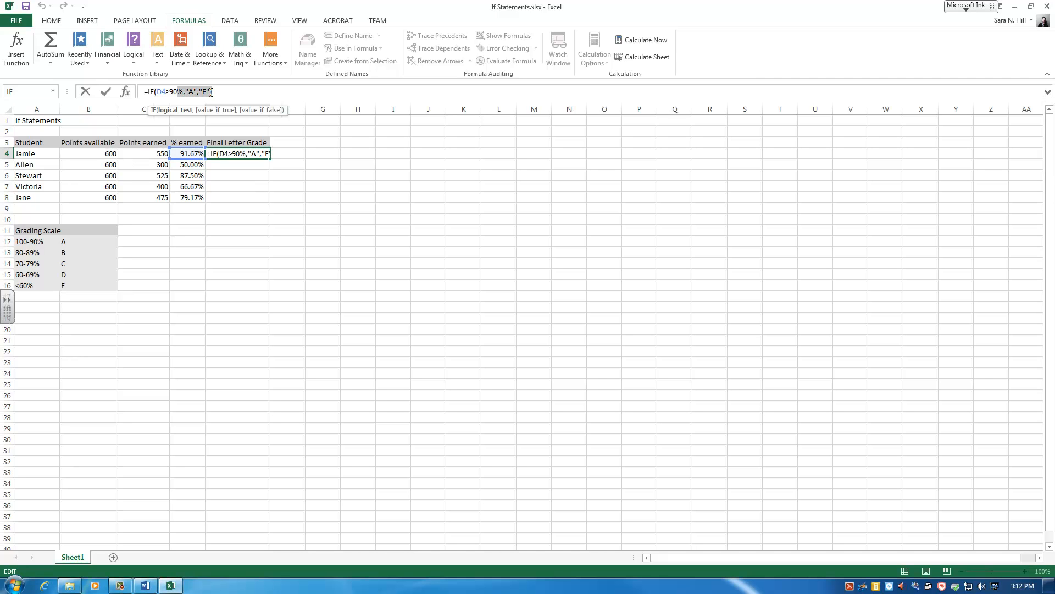
click(229, 92)
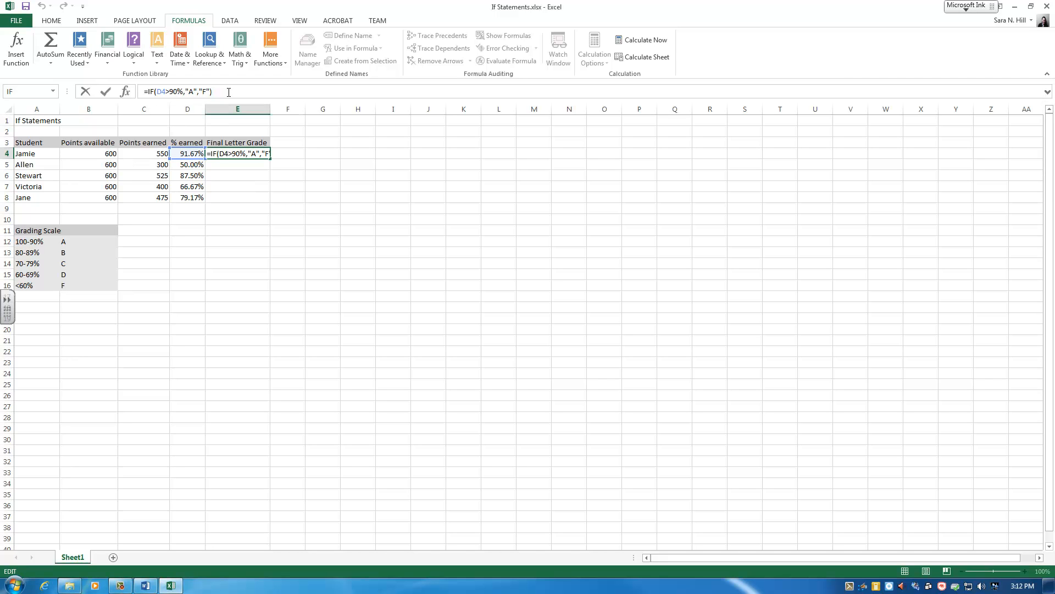
key(BackSpace)
key(BackSpace)
key(BackSpace)
key(BackSpace)
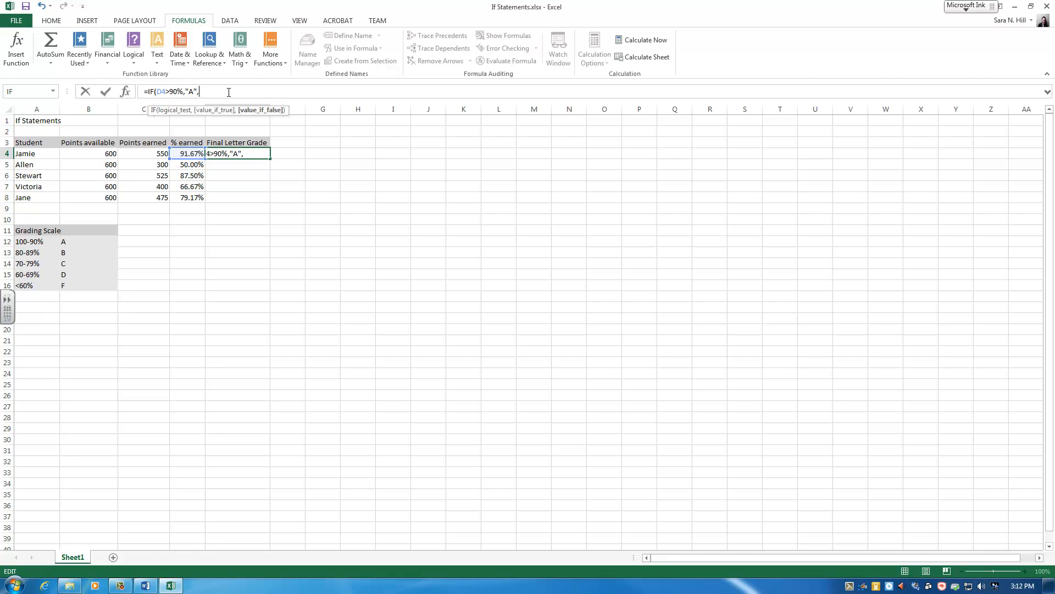
Add a nested IF as the value-if-false in E4 that returns "B" when D4>80%
text(I)
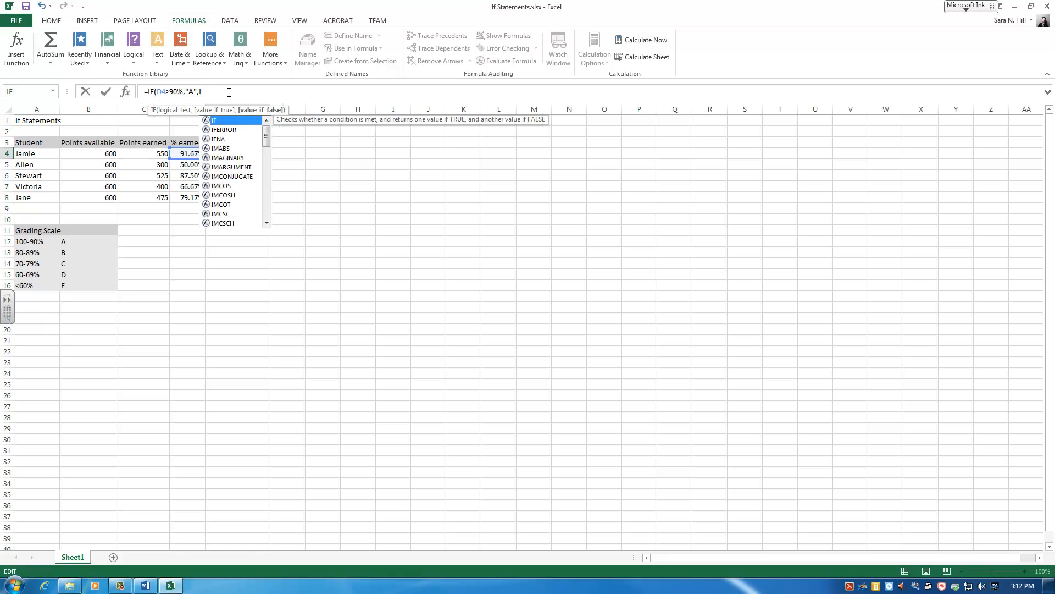
text(f)
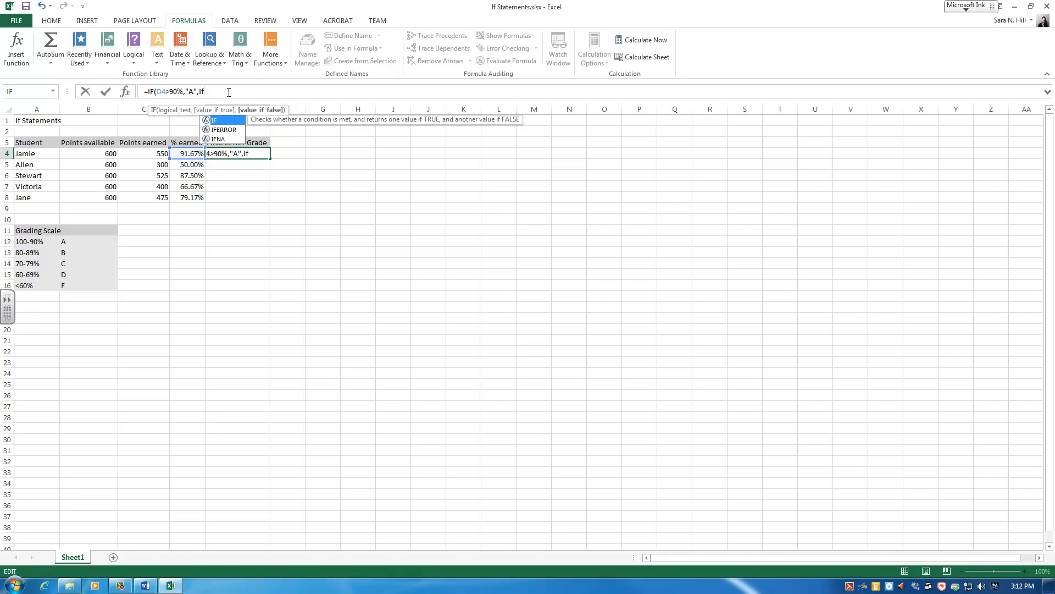
text(()
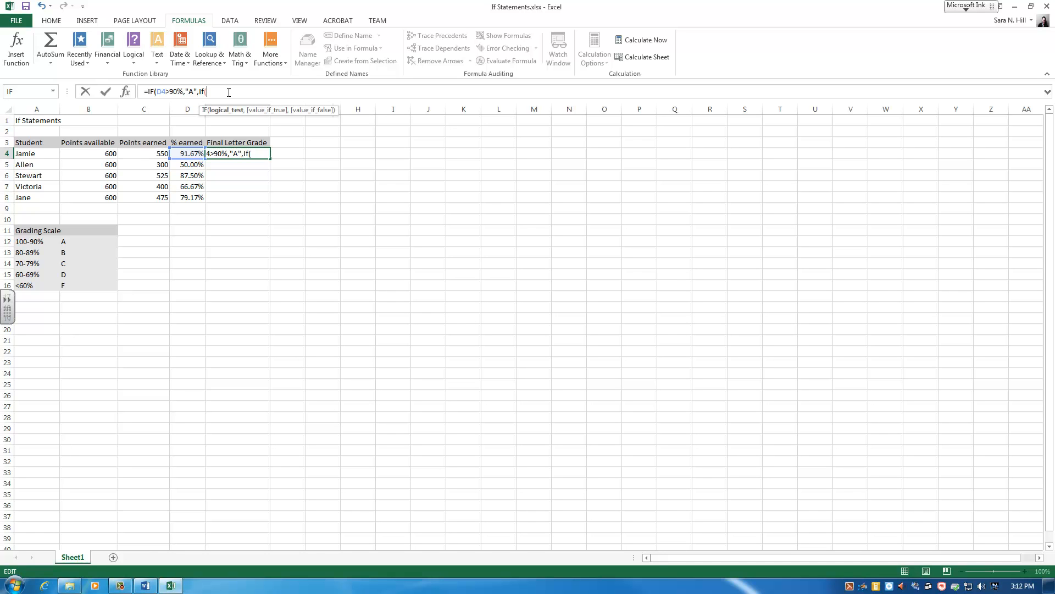
click(185, 153)
text(>80%)
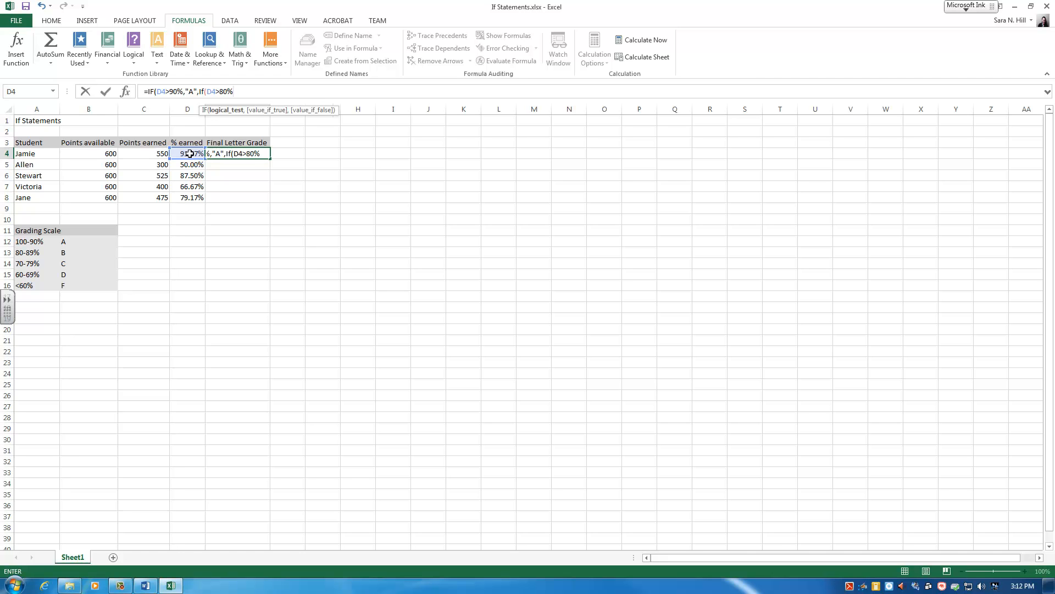
text(,"B")
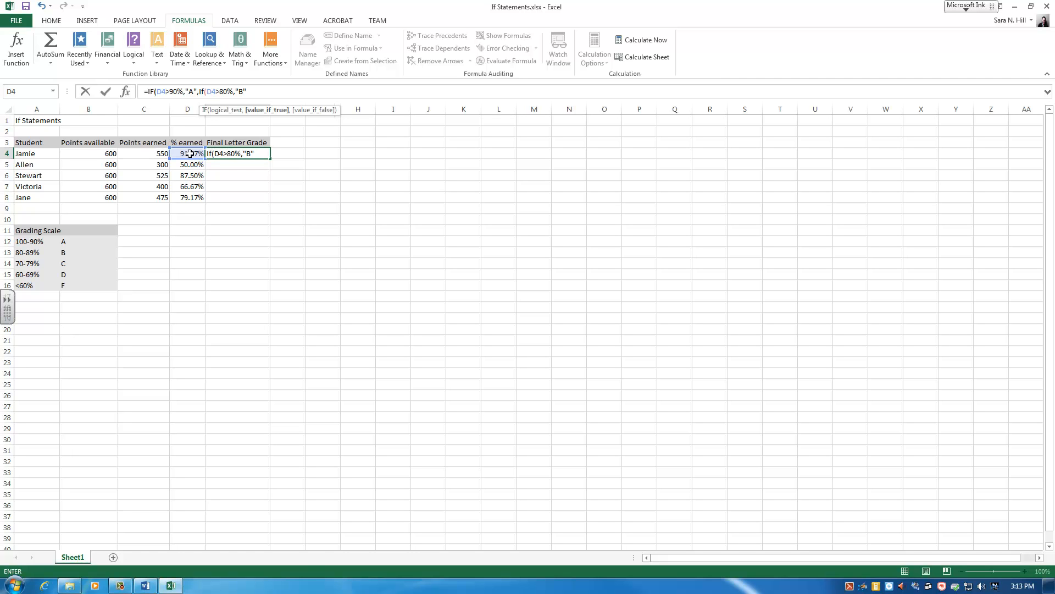
Nest a third IF in the E4 formula that returns "C" when D4>70%, and open a fourth IF after it
text(,if)
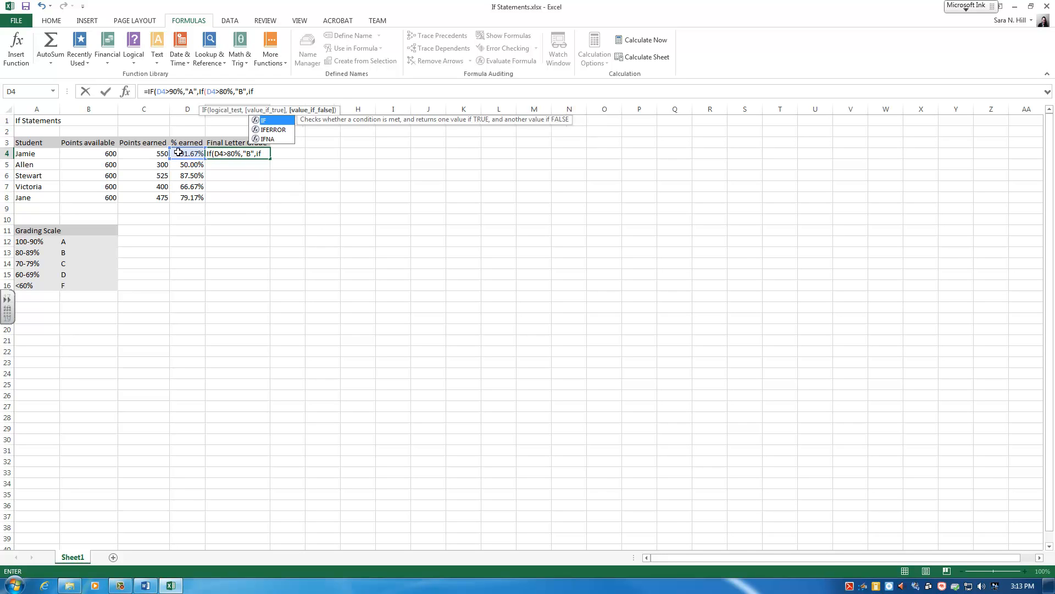
key(Return)
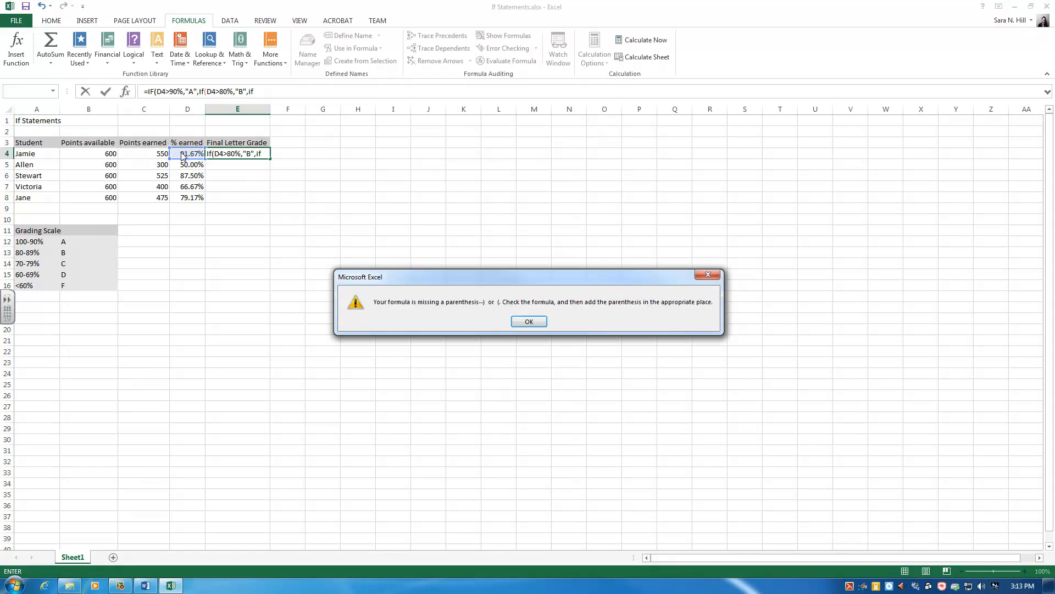
click(528, 322)
click(261, 91)
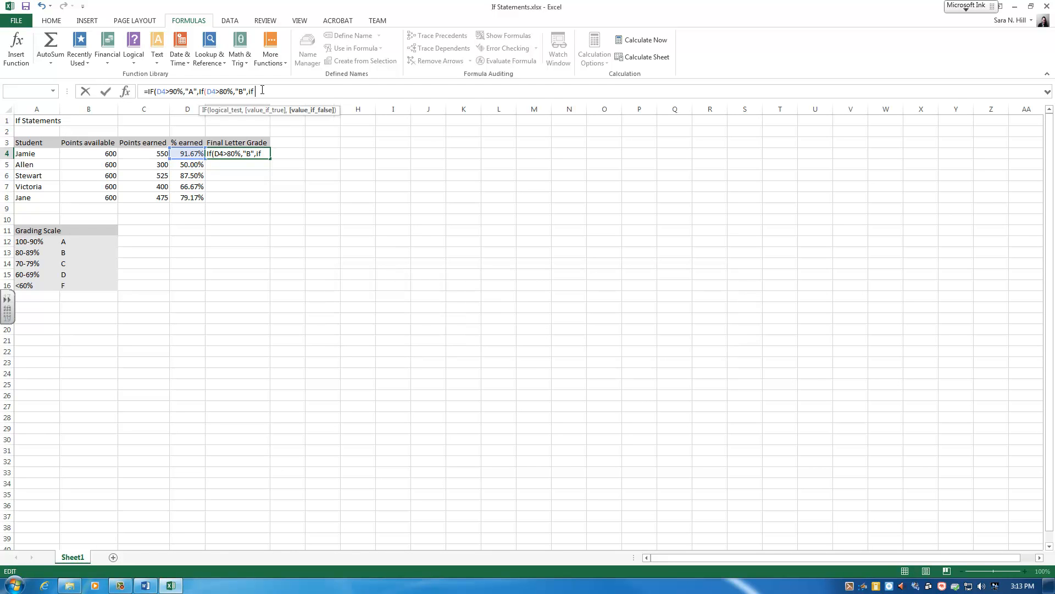
key(BackSpace)
text(()
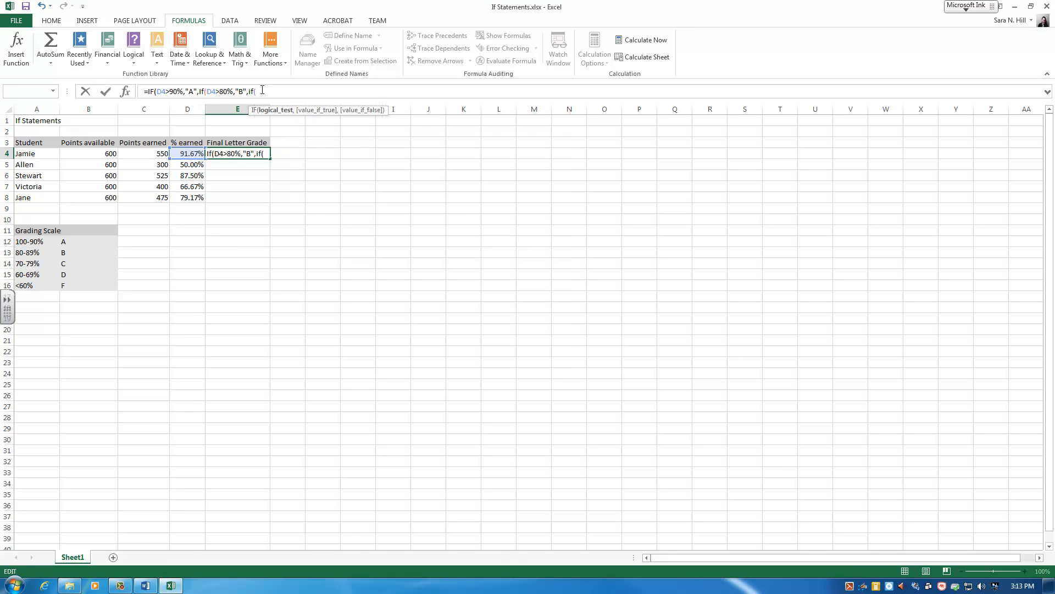
text(D4>70%,)
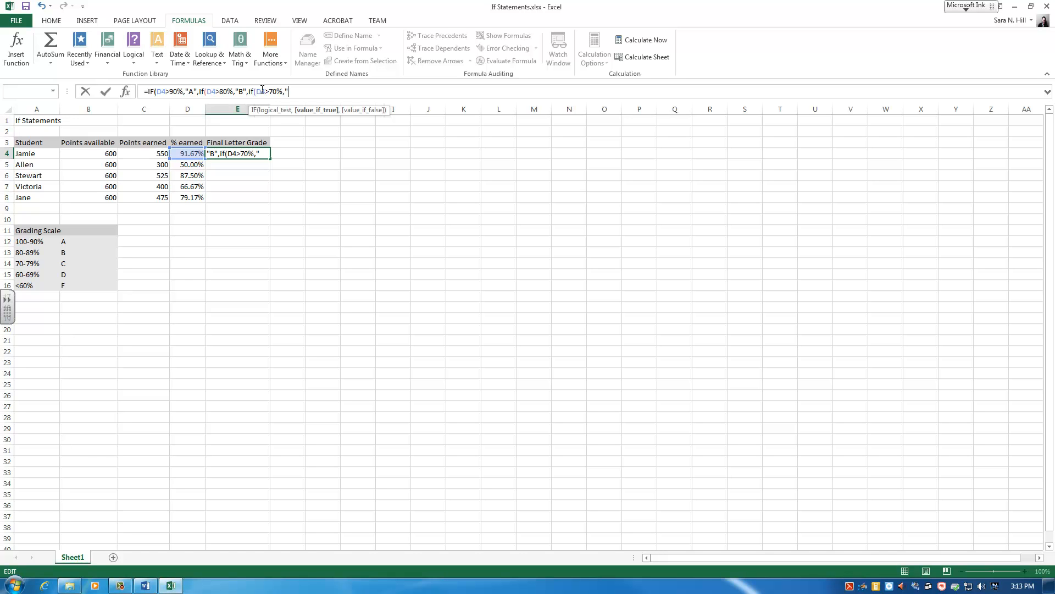
text("c)
key(BackSpace)
text(C",if()
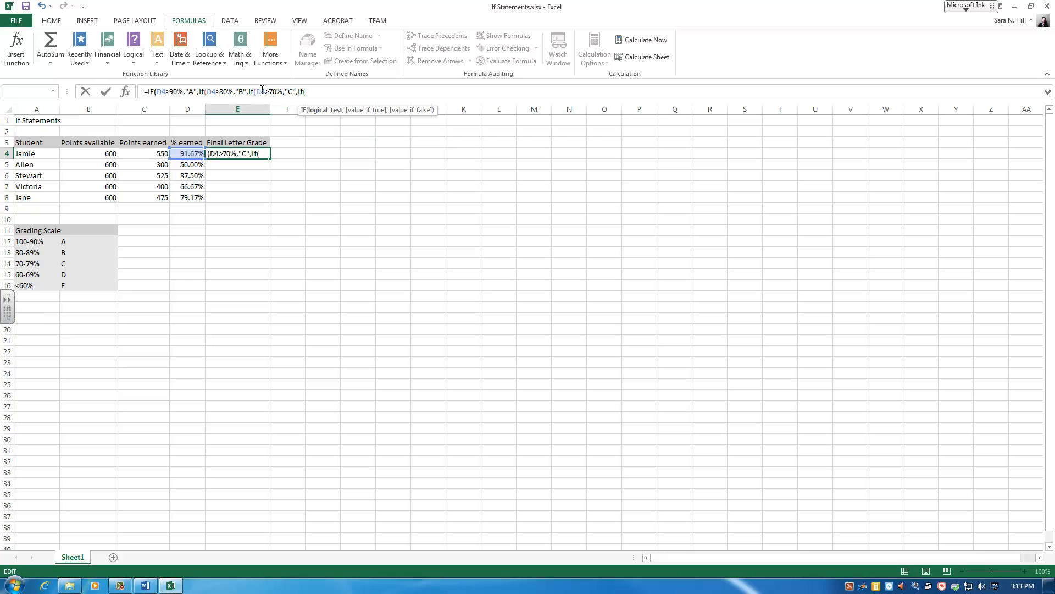
Complete the fourth IF in E4 with D4>60%, "D" if true and "F" if false, closing all four parentheses and committing the formula
click(185, 154)
text(>60)
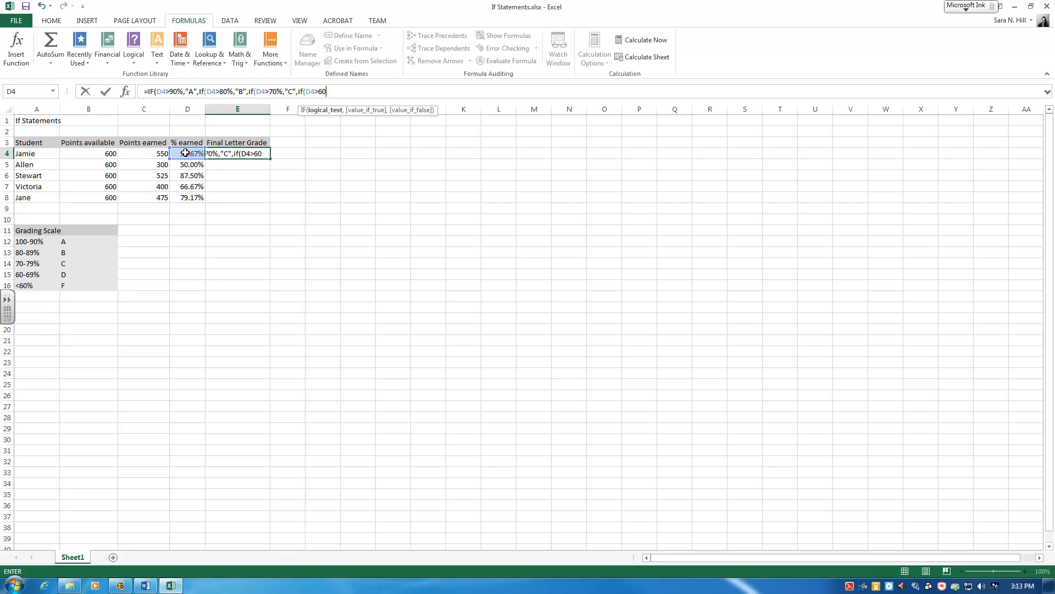
text(%,)
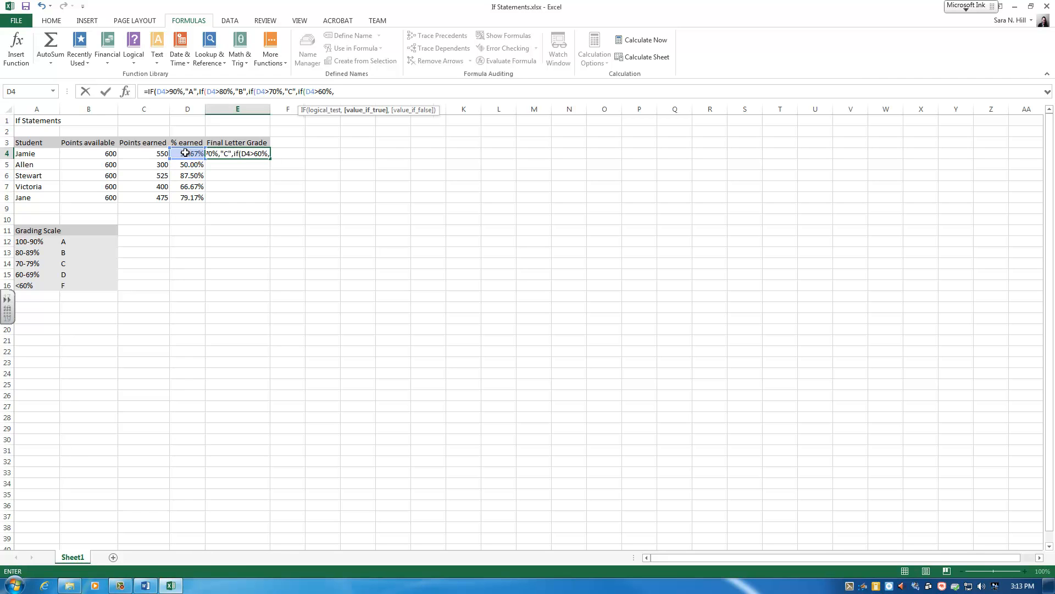
text("D")
text(,)
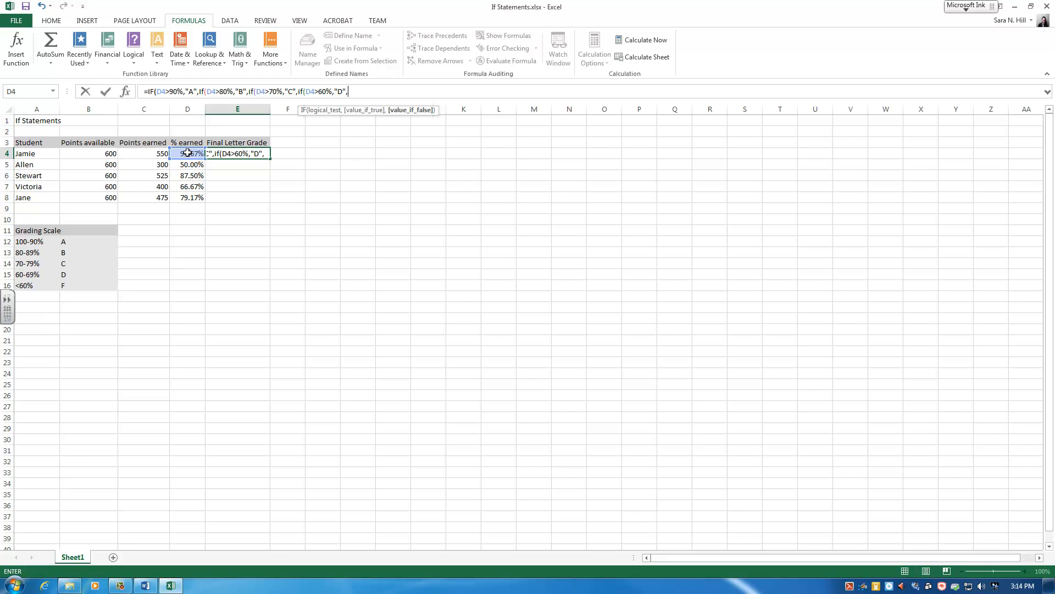
text("F)
text()))
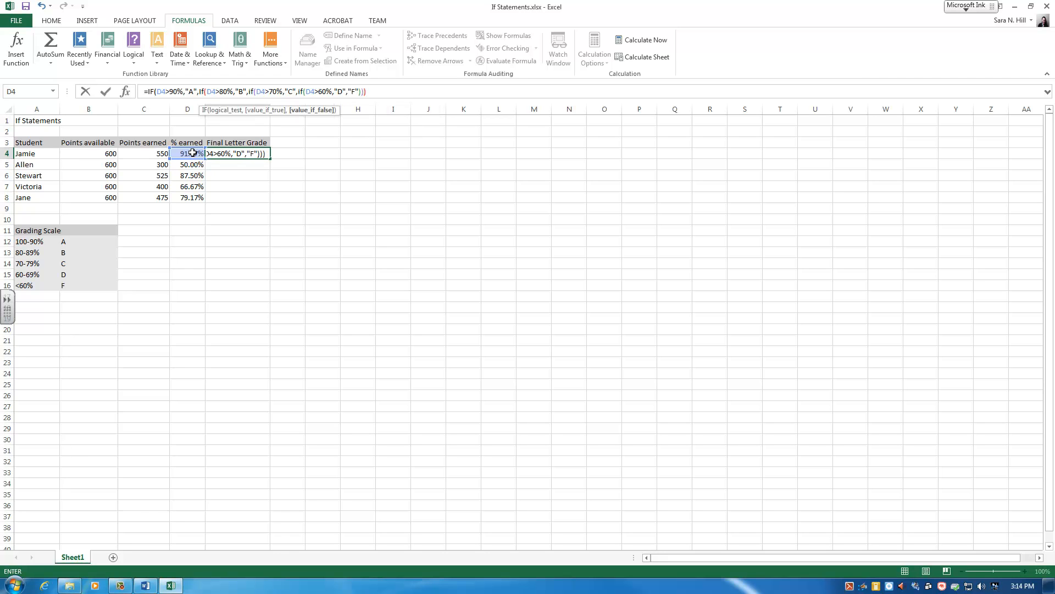
text()))
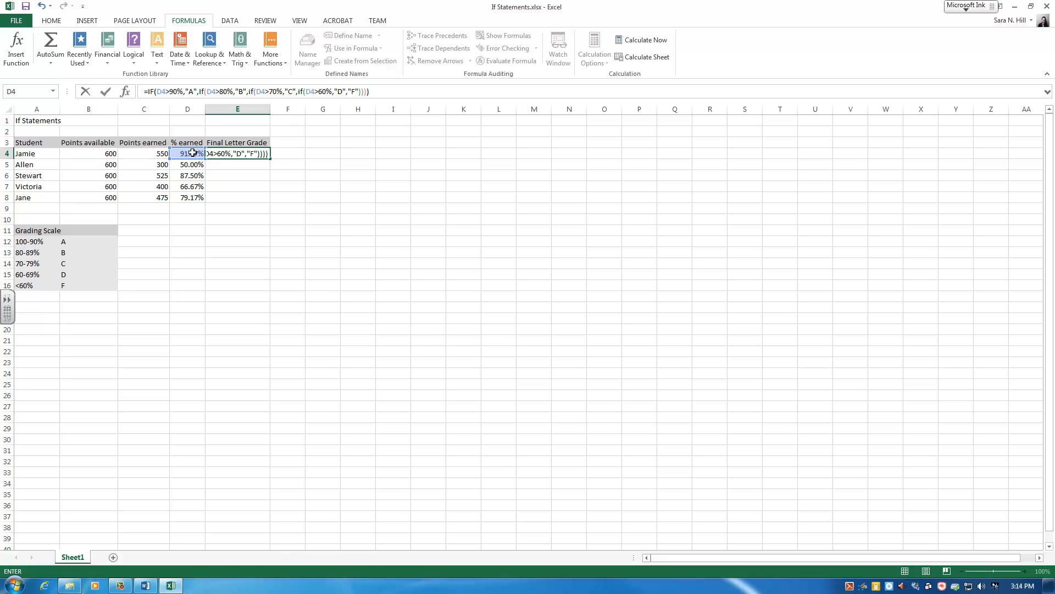
key(Return)
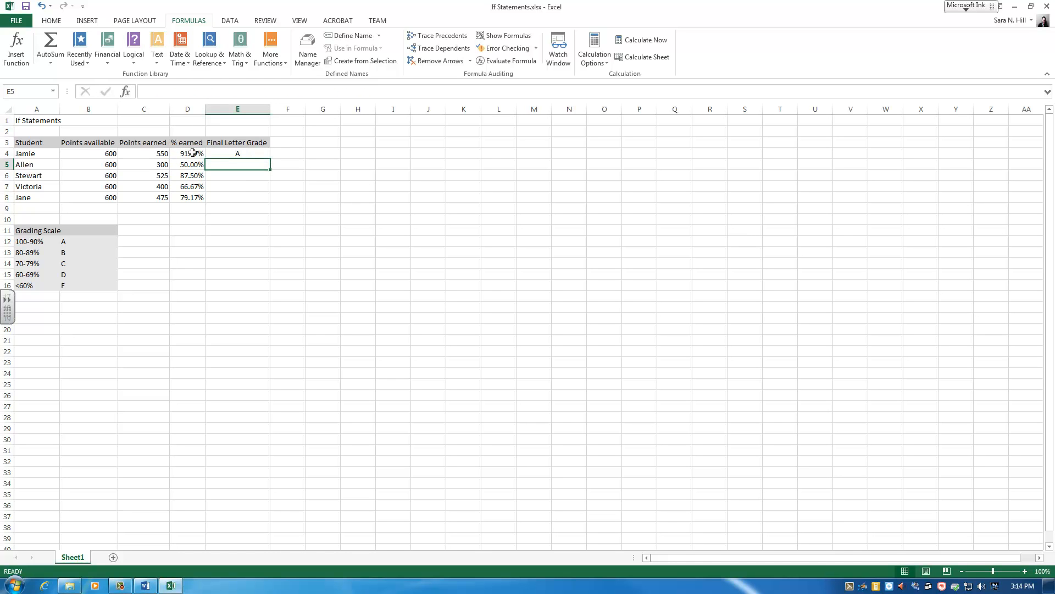
Fill the nested IF formula from E4 down to E8 for all students, and deselect the range
click(232, 155)
drag(268, 163, 269, 203)
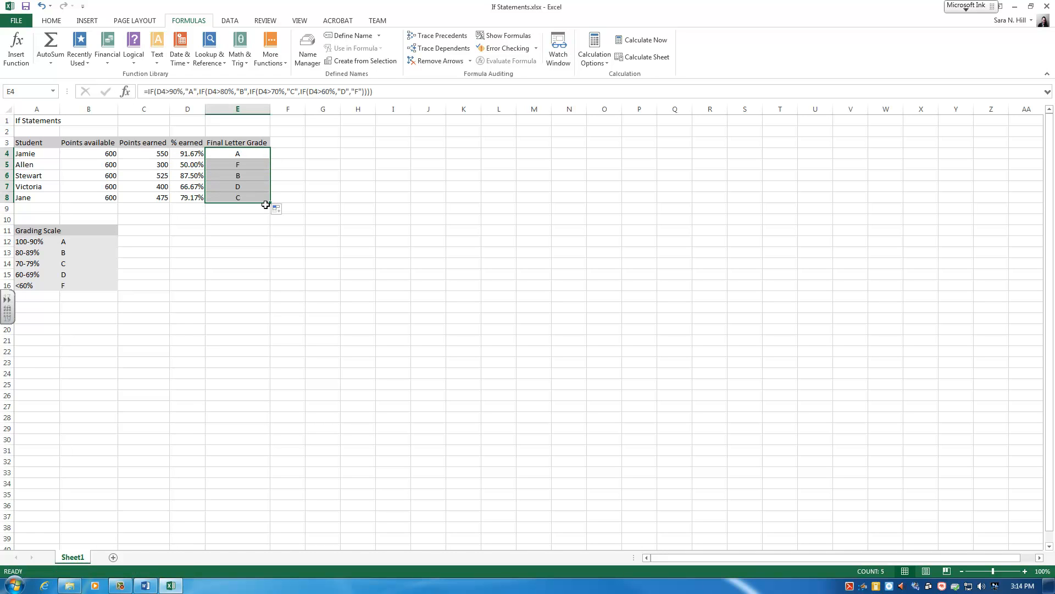
click(362, 210)
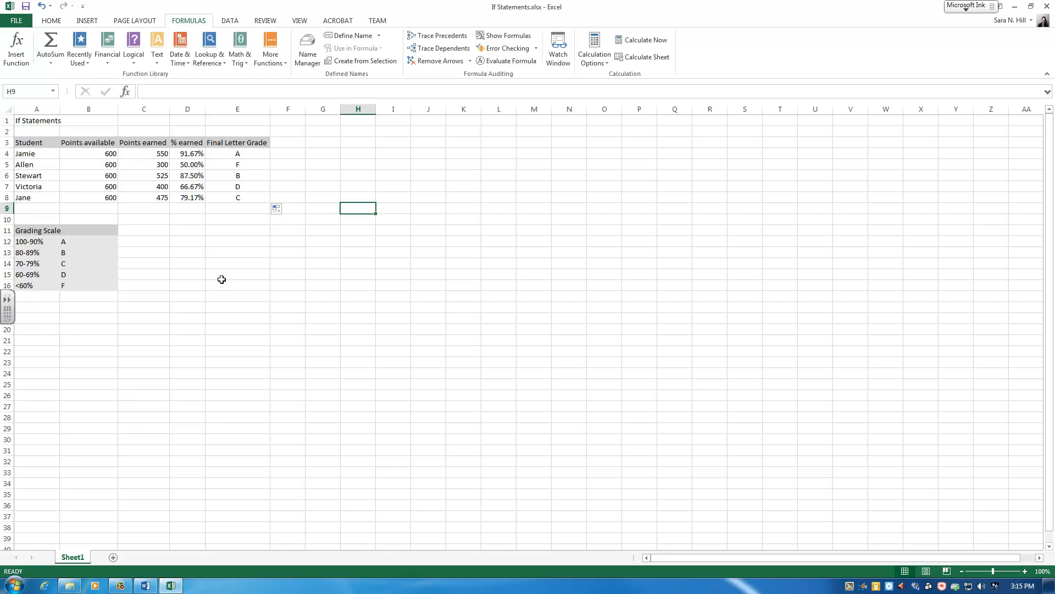
click(222, 209)
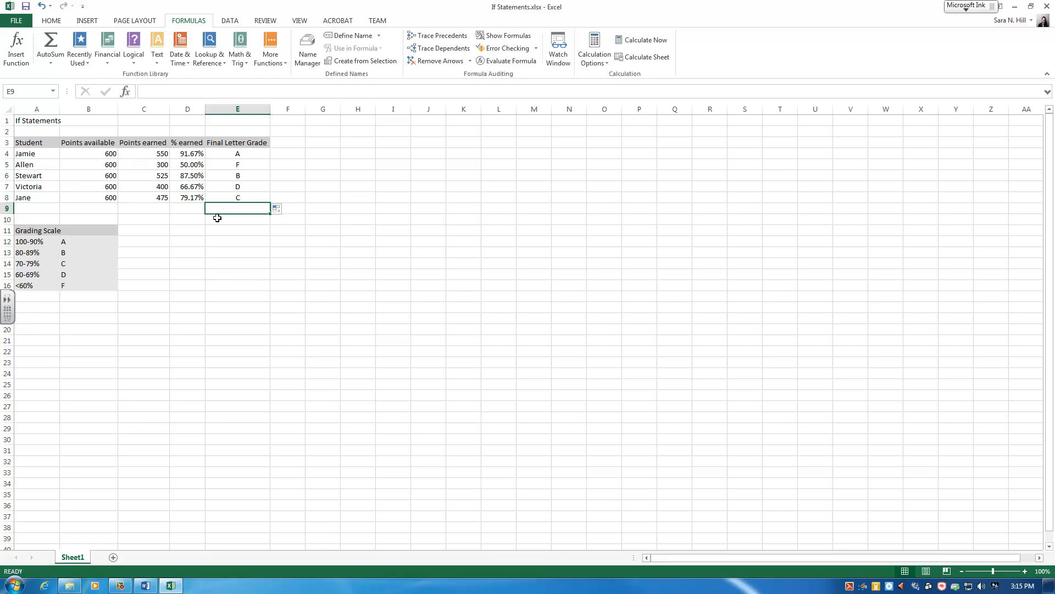